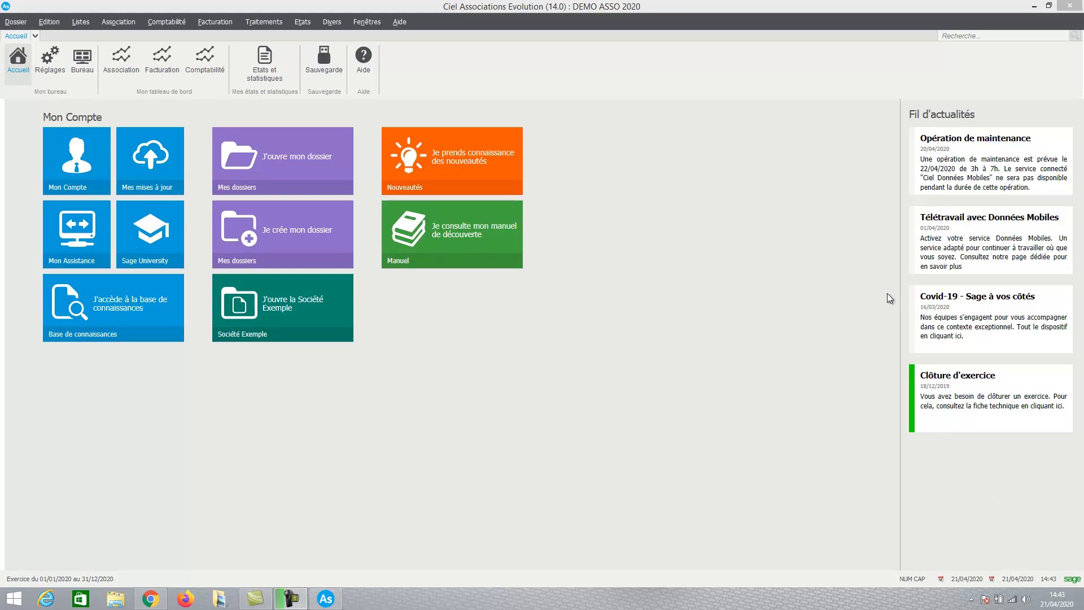
# Open the association's parameters and set the association type to Sportive in the additional information.
pyautogui.click(18, 25)
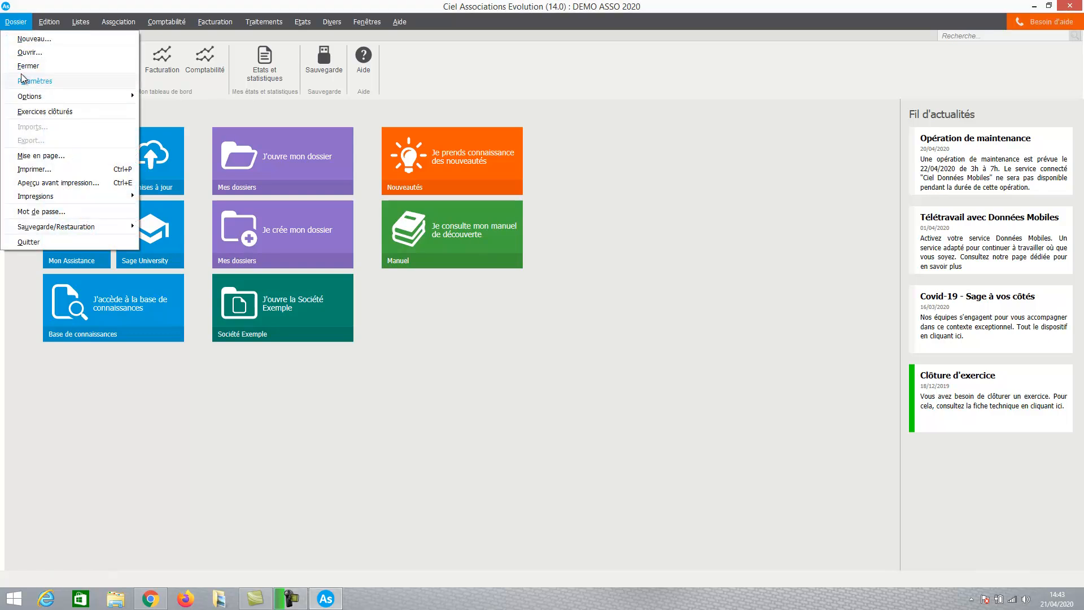
pyautogui.moveTo(28, 86)
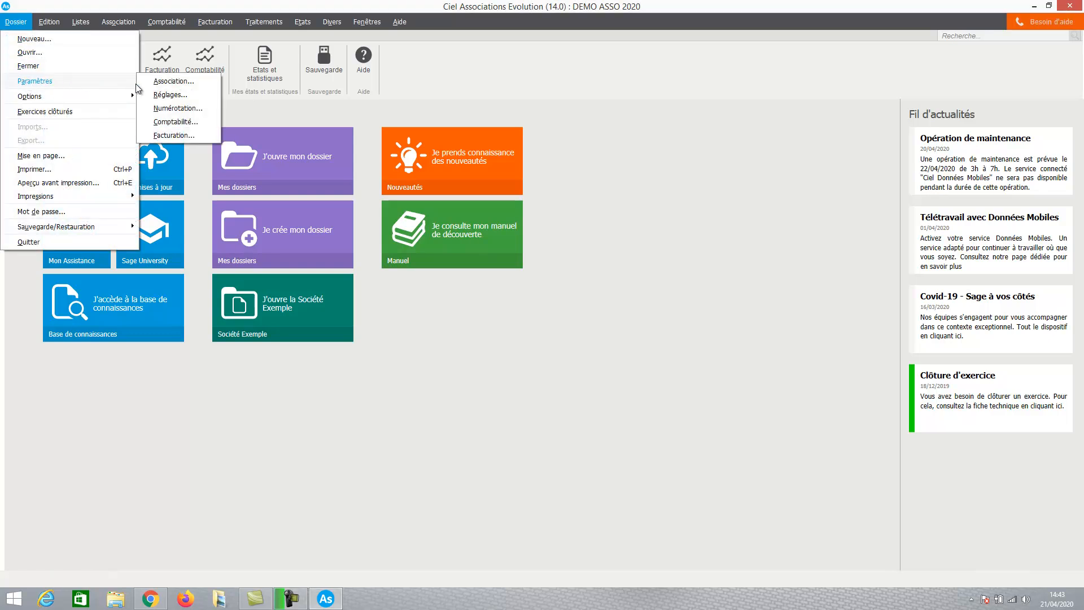
pyautogui.click(157, 83)
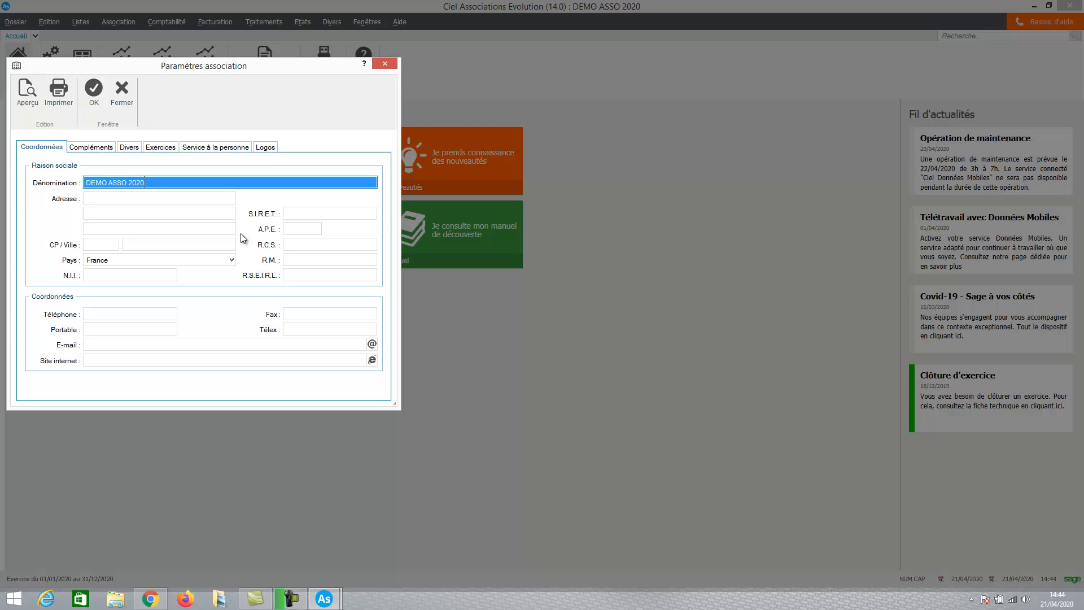
pyautogui.click(92, 147)
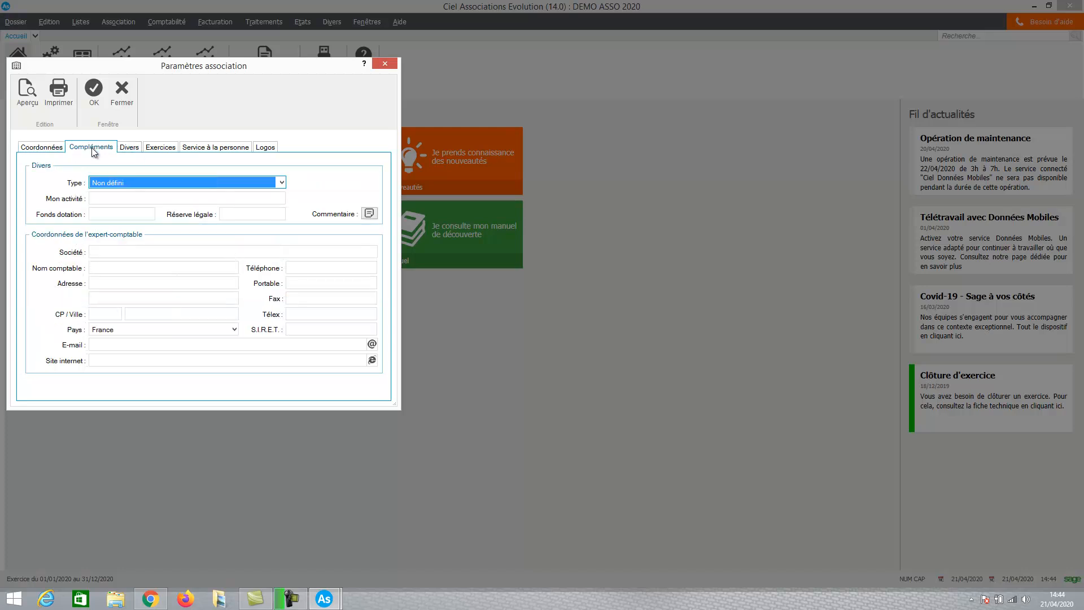
pyautogui.click(281, 184)
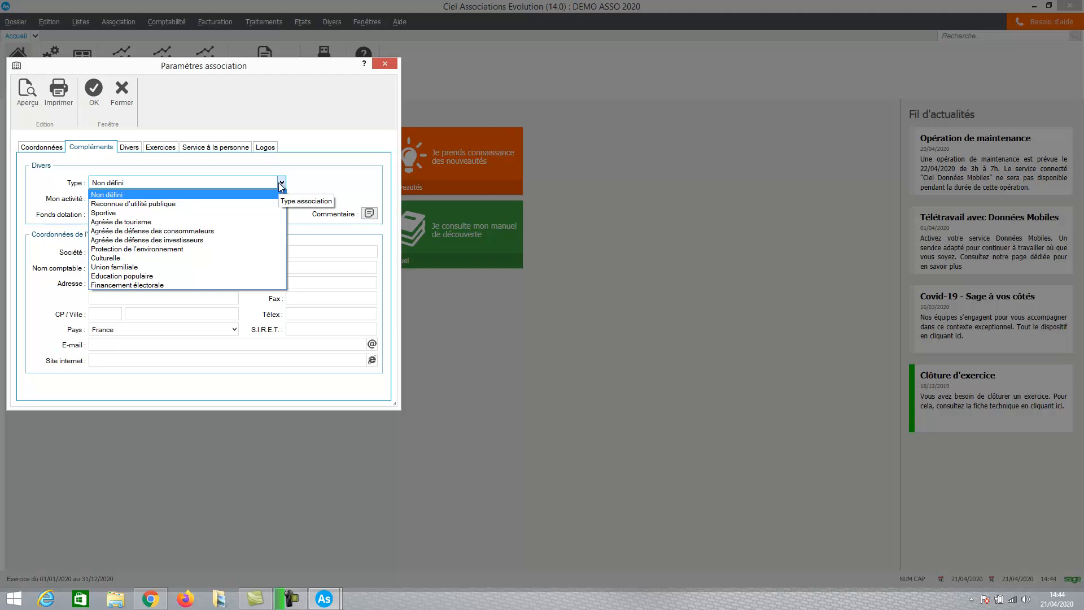
pyautogui.click(208, 212)
# Enter "Club de tennis" as the association's activity.
pyautogui.click(170, 198)
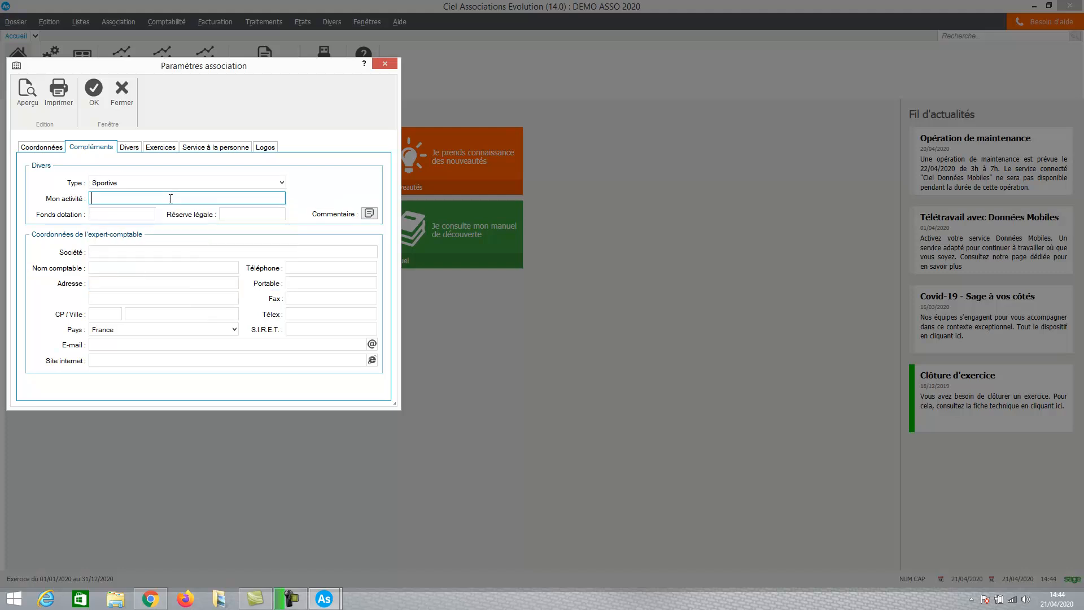
pyautogui.write('c')
pyautogui.press('BackSpace')
pyautogui.press('capslock')
pyautogui.write('Club de tennis')
pyautogui.press('Tab')
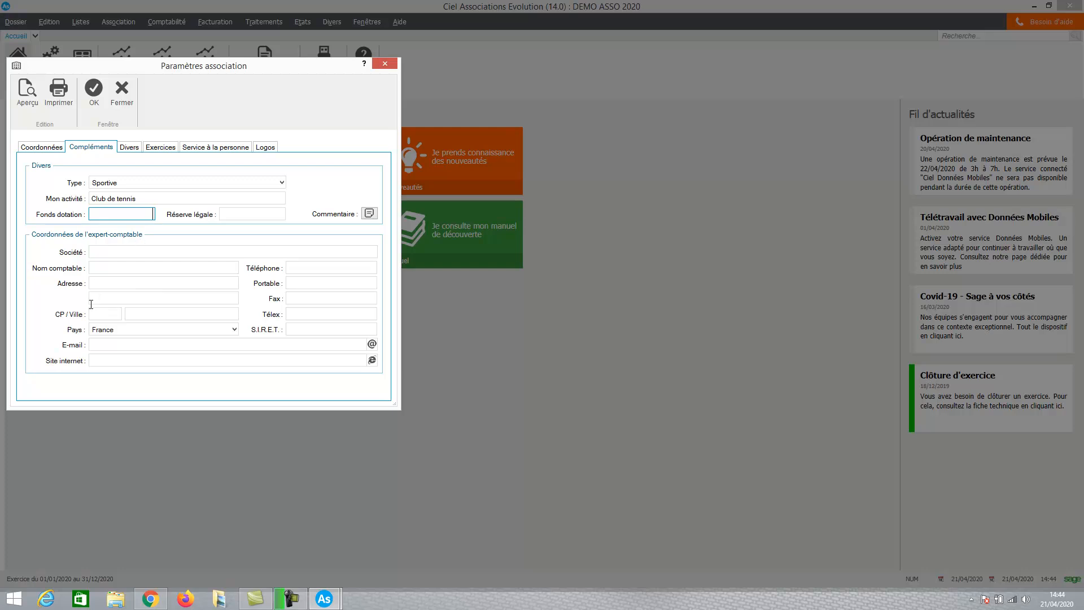
# Allow entry of the N-1 financial year's amounts for analytics, and review the financial-year and personal-service settings.
pyautogui.click(135, 148)
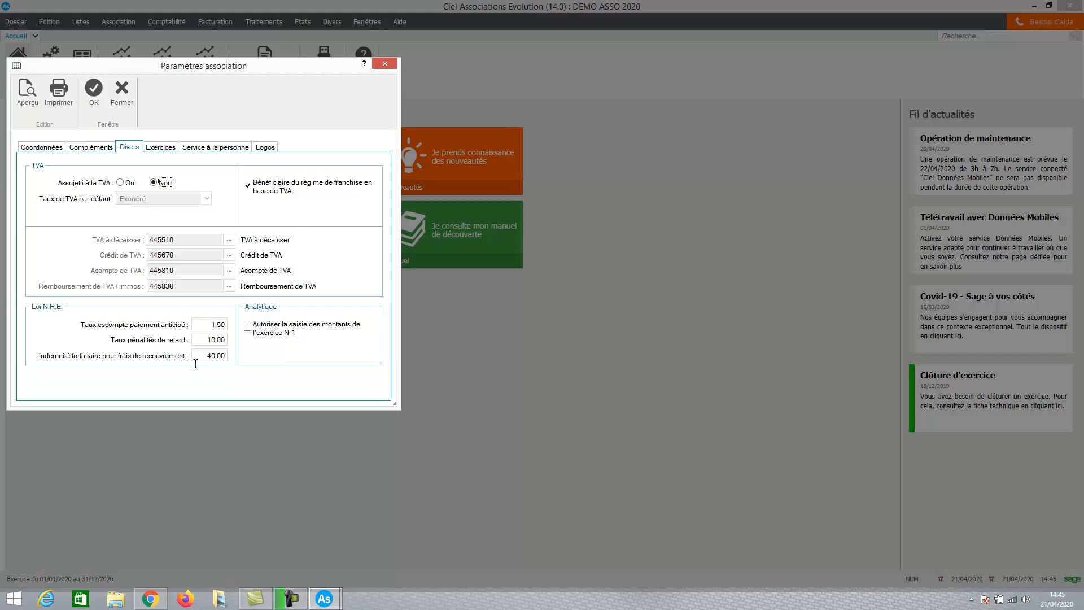
pyautogui.click(249, 328)
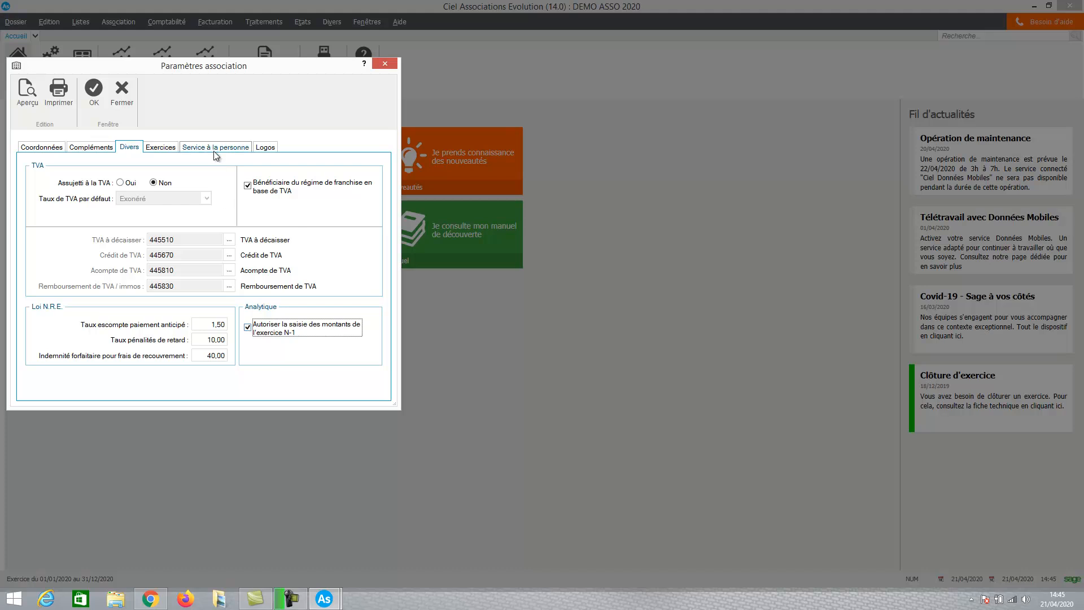
pyautogui.click(159, 148)
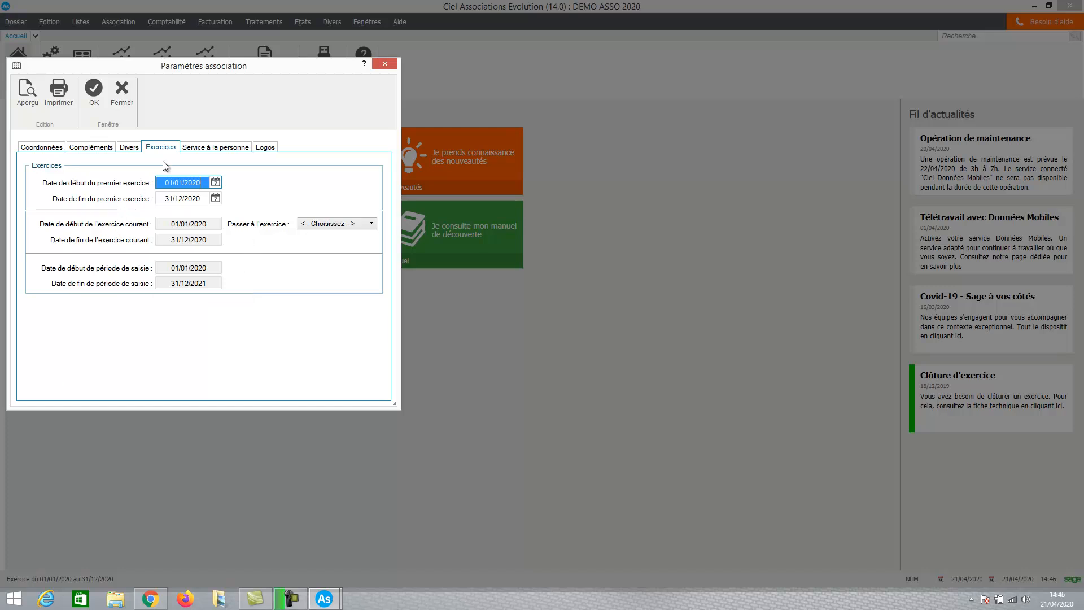
pyautogui.click(199, 147)
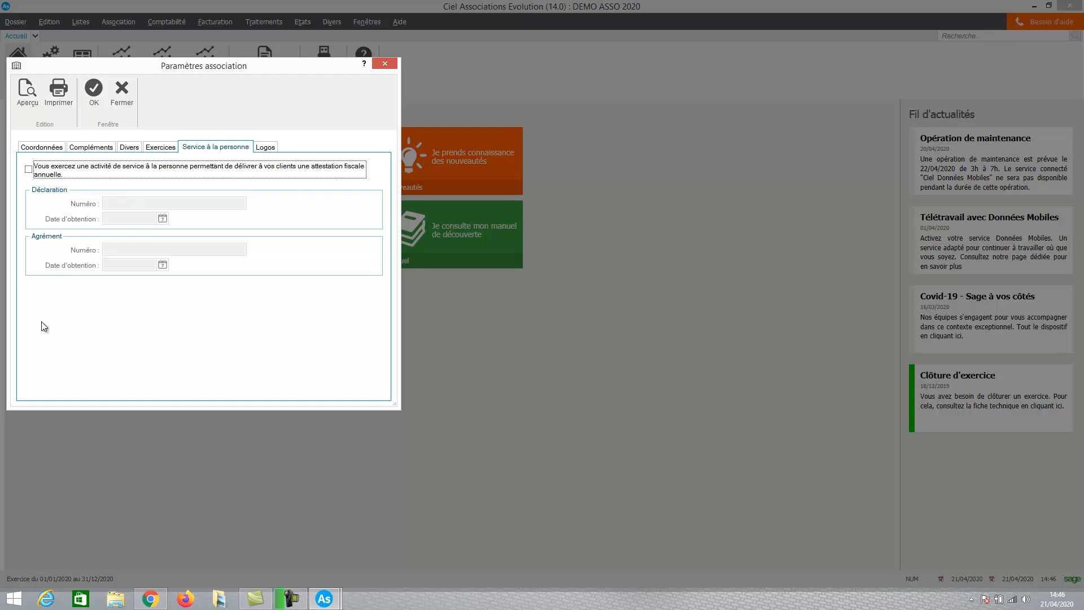
# Import the Ciel Associations Evolution box image as the small logo and save the association parameters.
pyautogui.click(266, 148)
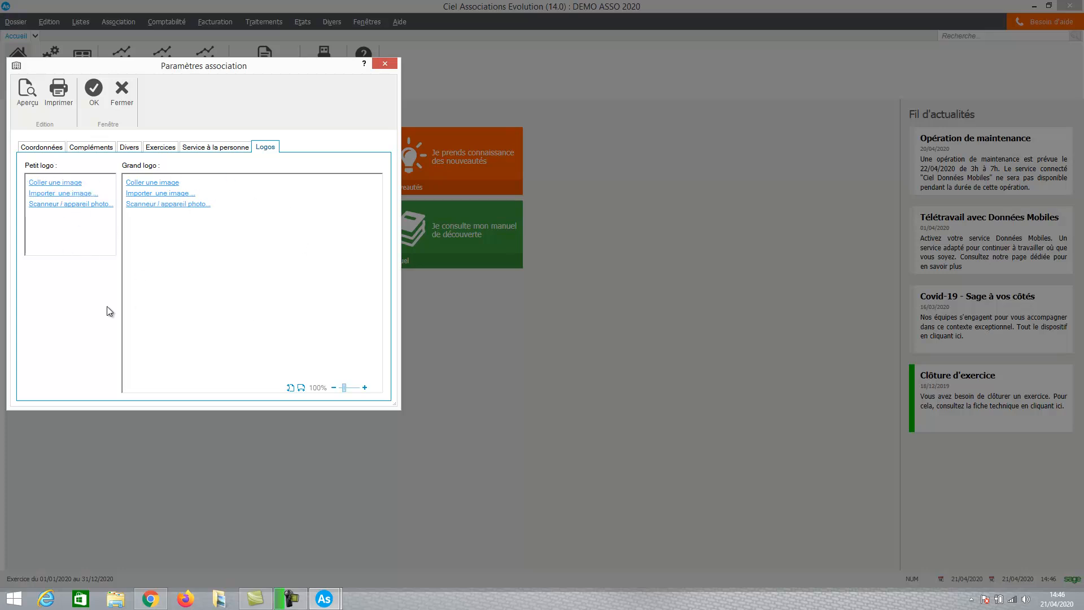
pyautogui.click(65, 194)
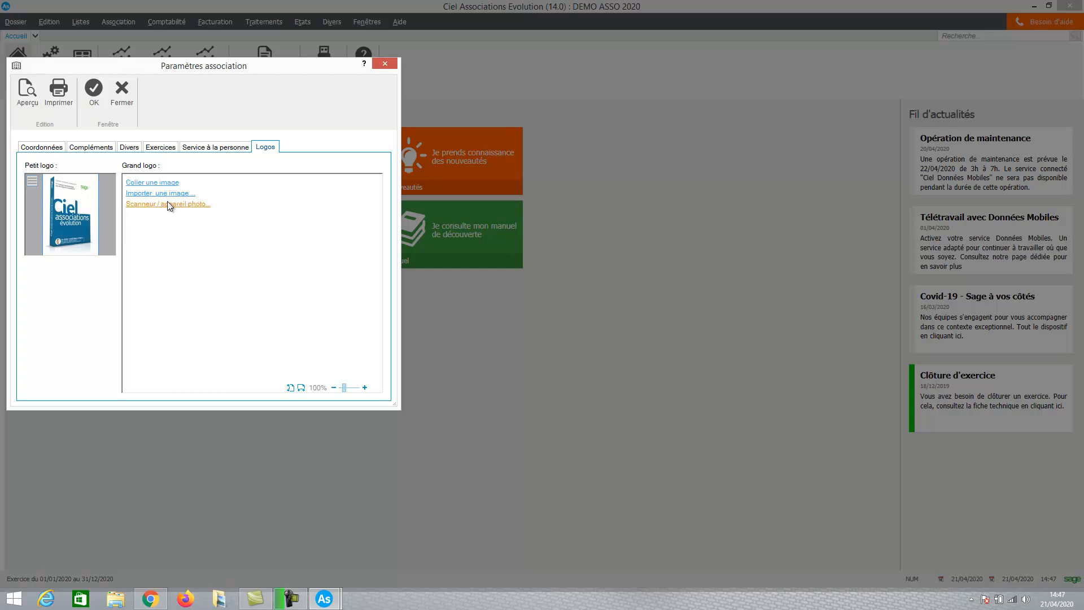
pyautogui.click(94, 89)
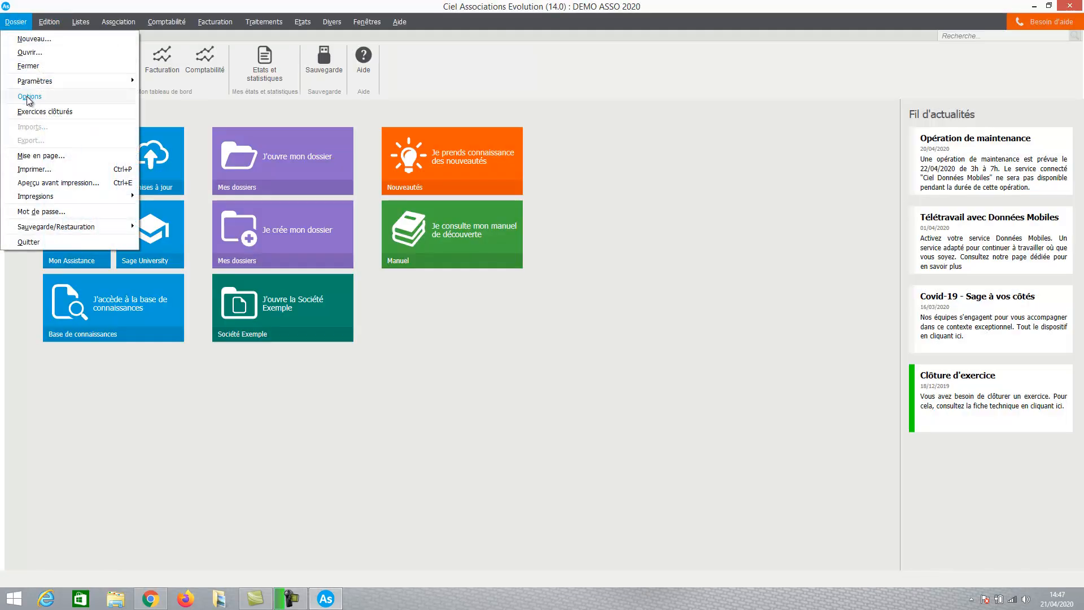
# From the main bank selection in the association settings (Réglages), create a treasury account with code 512400 and label BNP.
pyautogui.moveTo(76, 81)
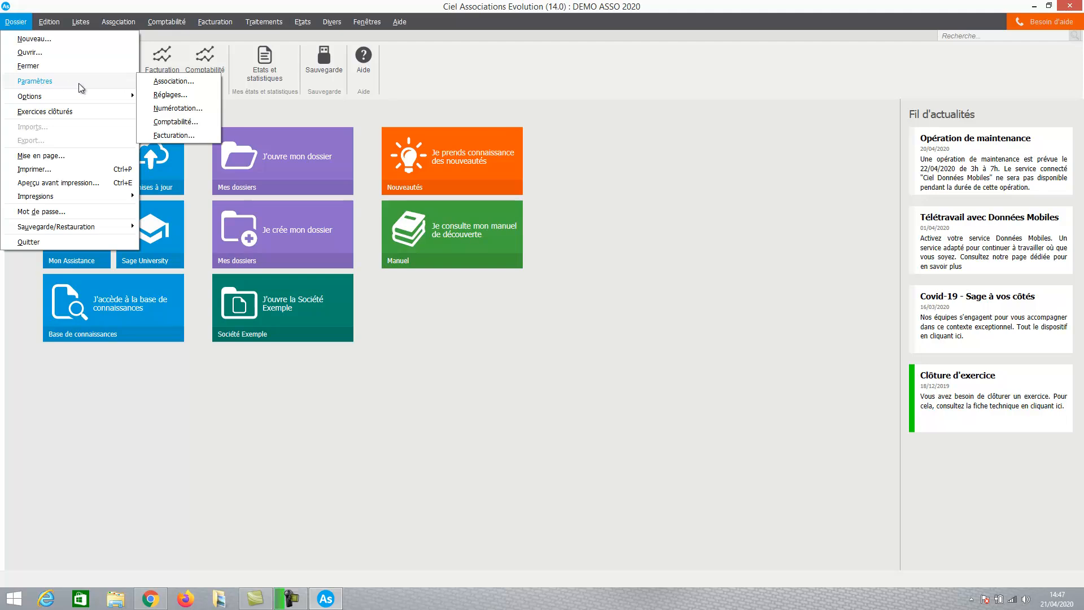
pyautogui.click(175, 94)
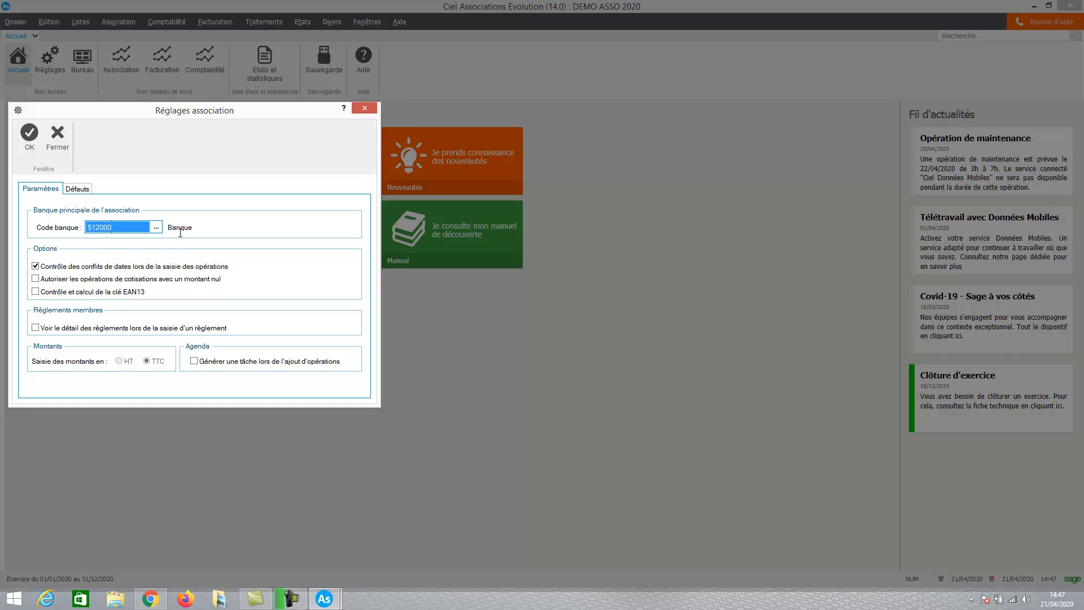
pyautogui.click(157, 228)
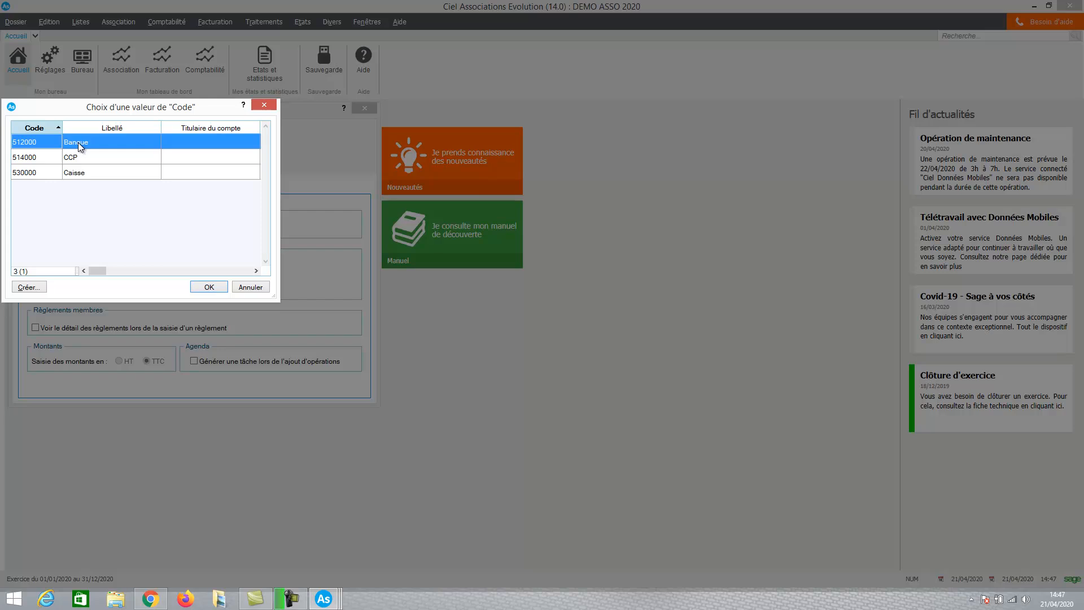
pyautogui.click(27, 286)
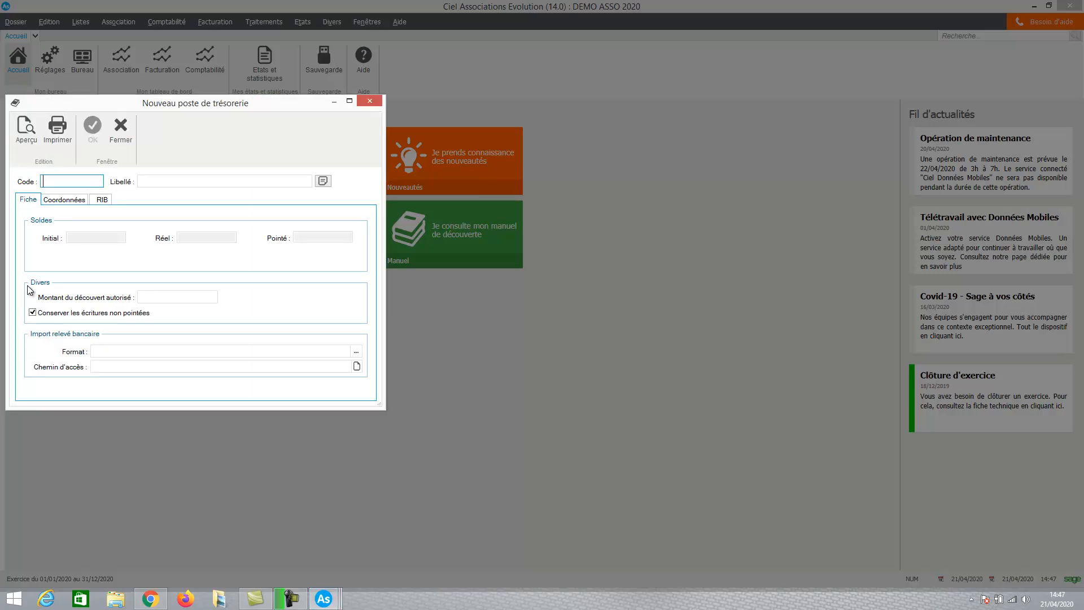
pyautogui.write('C')
pyautogui.write('&é')
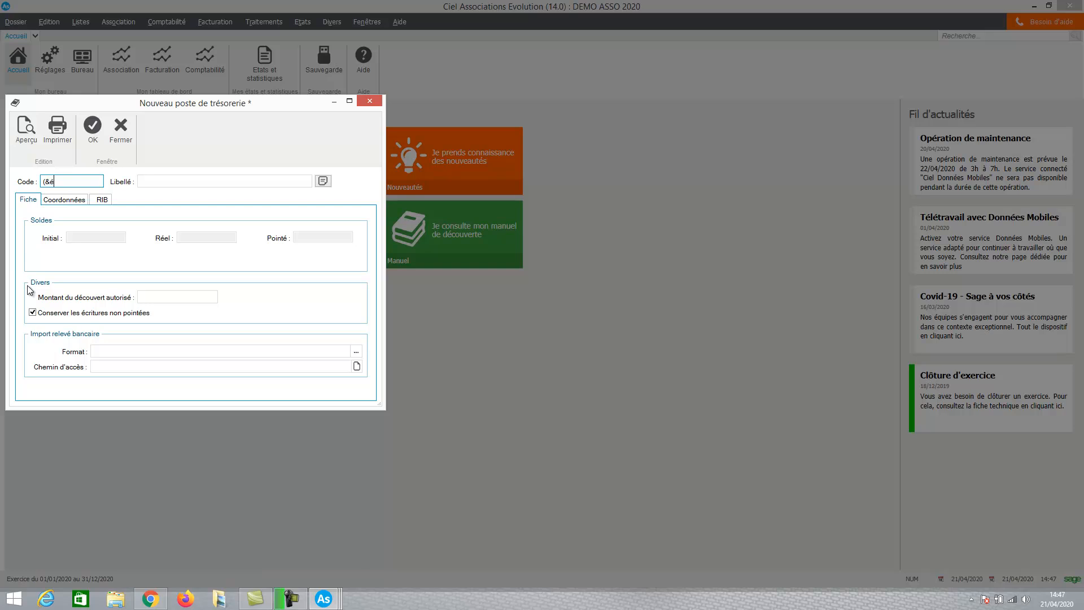
pyautogui.press('BackSpace')
pyautogui.press('BackSpace')
pyautogui.press('BackSpace')
pyautogui.press('capslock')
pyautogui.write('512400')
pyautogui.press('Tab')
pyautogui.write('BNP')
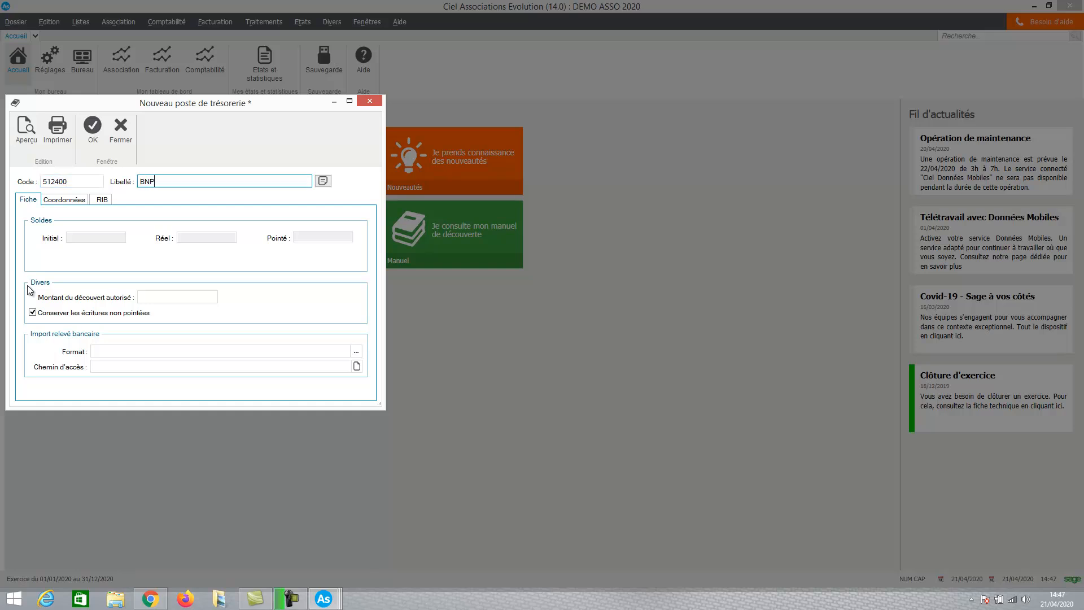
pyautogui.press('Tab')
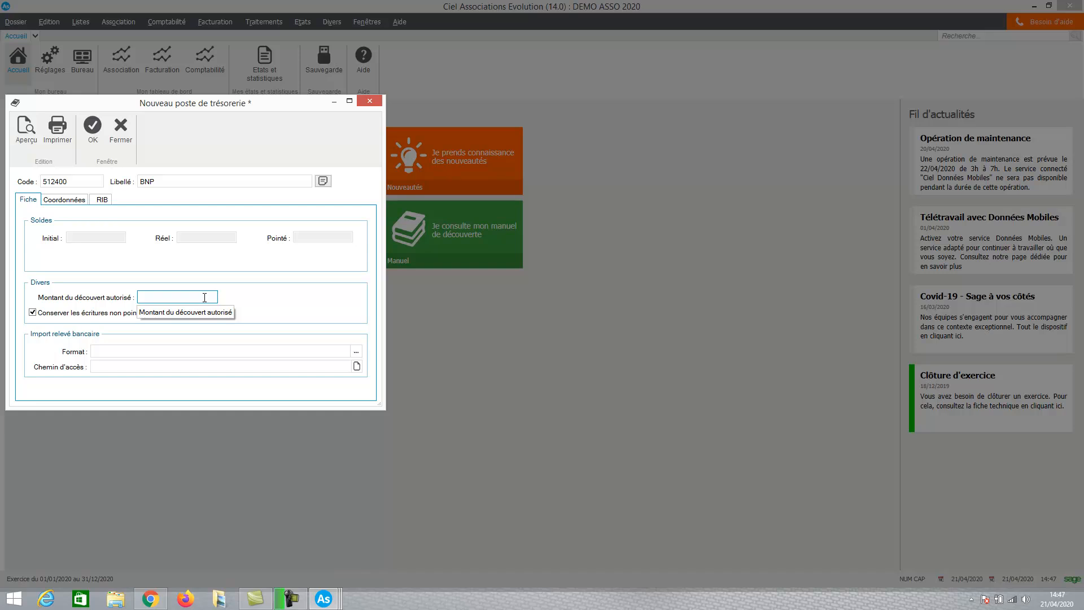
# Set the BNP account's authorised overdraft to 2000, review its branch and RIB details, and save it as the main bank.
pyautogui.write('2000')
pyautogui.press('Tab')
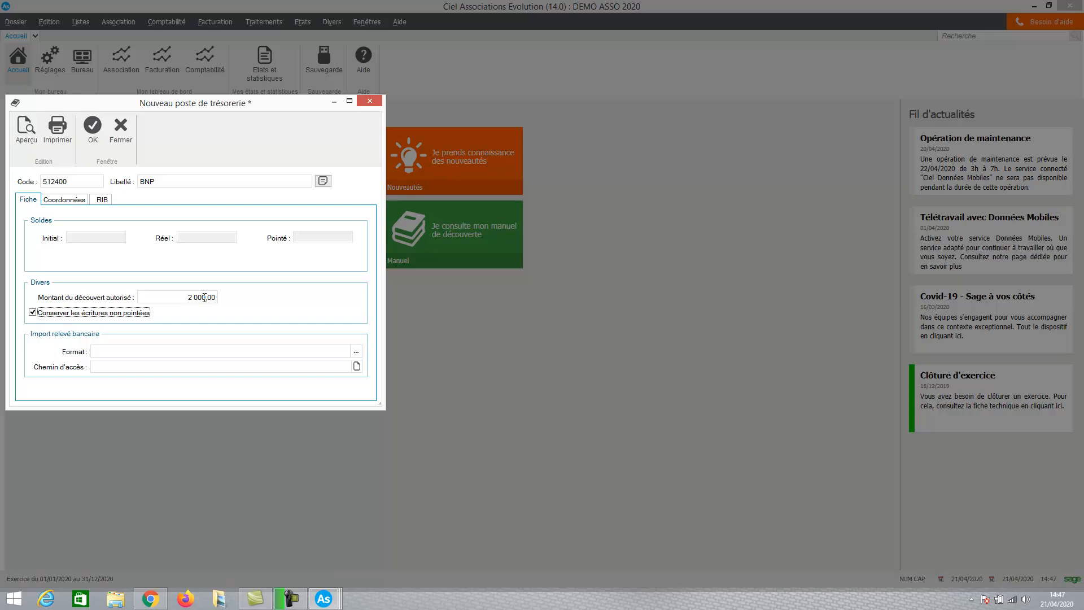
pyautogui.click(64, 202)
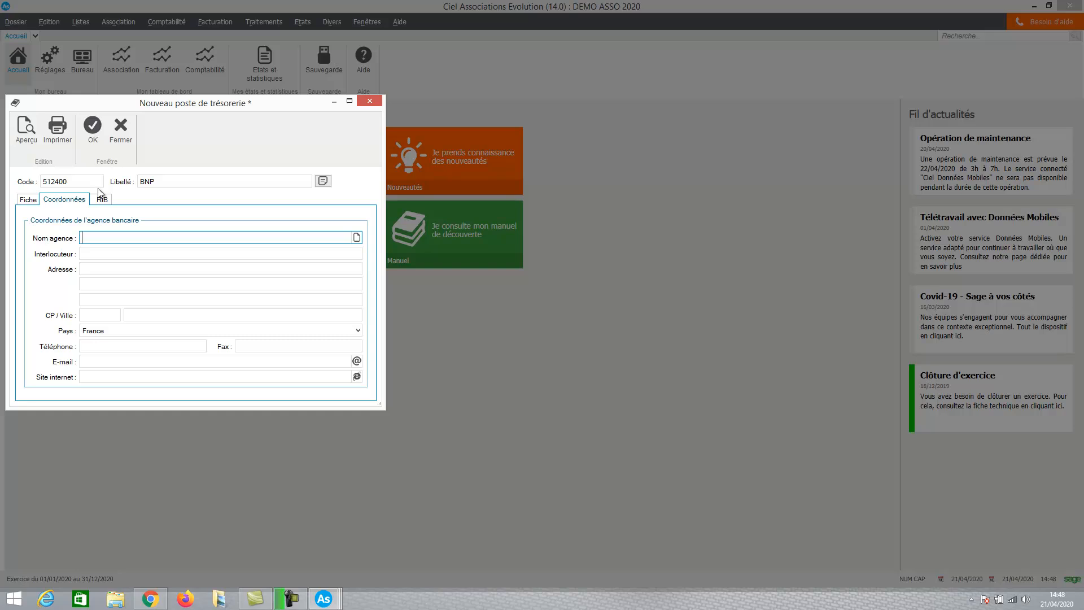
pyautogui.click(102, 199)
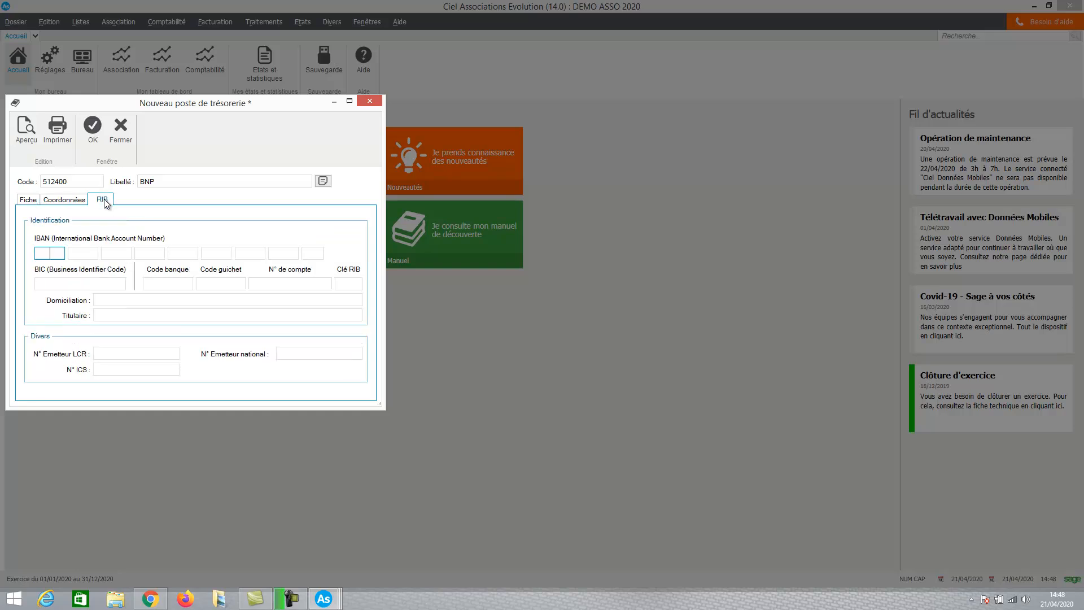
pyautogui.click(88, 133)
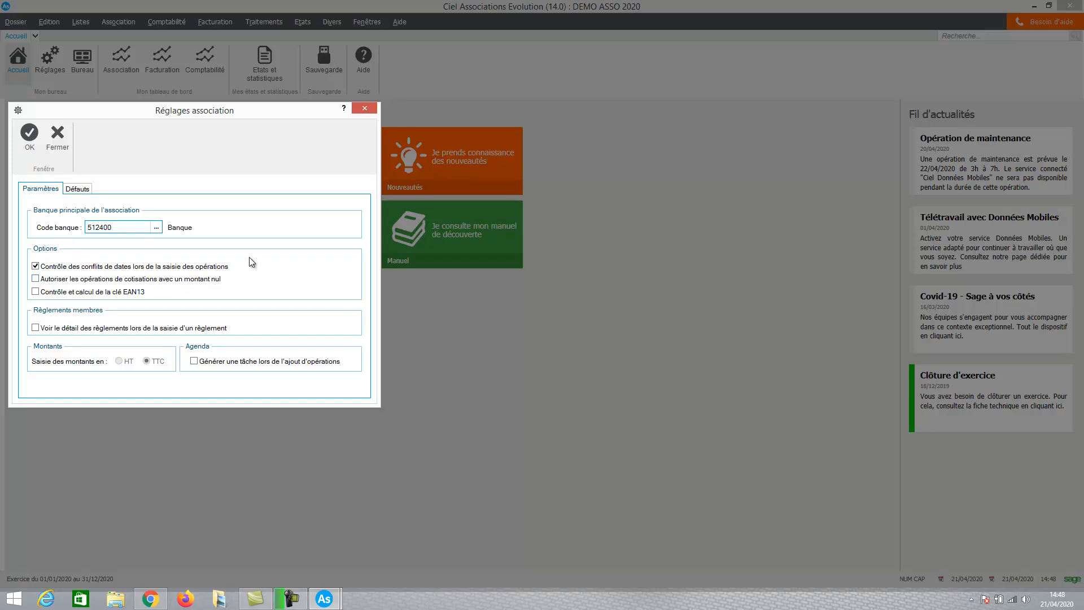
# Enable viewing payment details when a member payment is entered, and set the default payment method to CHQ-recette.
pyautogui.moveTo(125, 271)
pyautogui.click(36, 328)
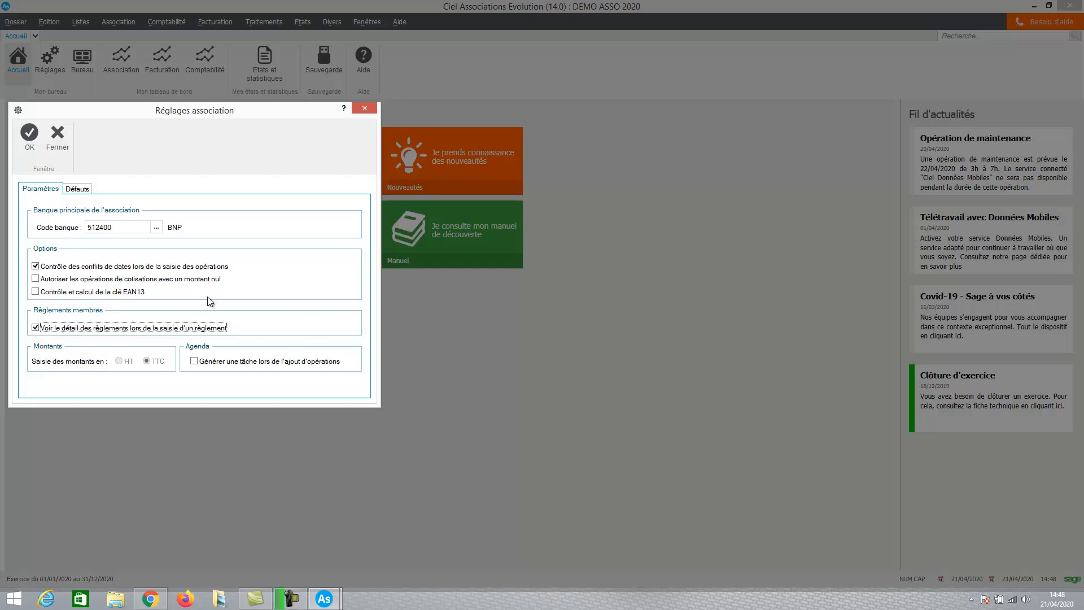
pyautogui.click(82, 190)
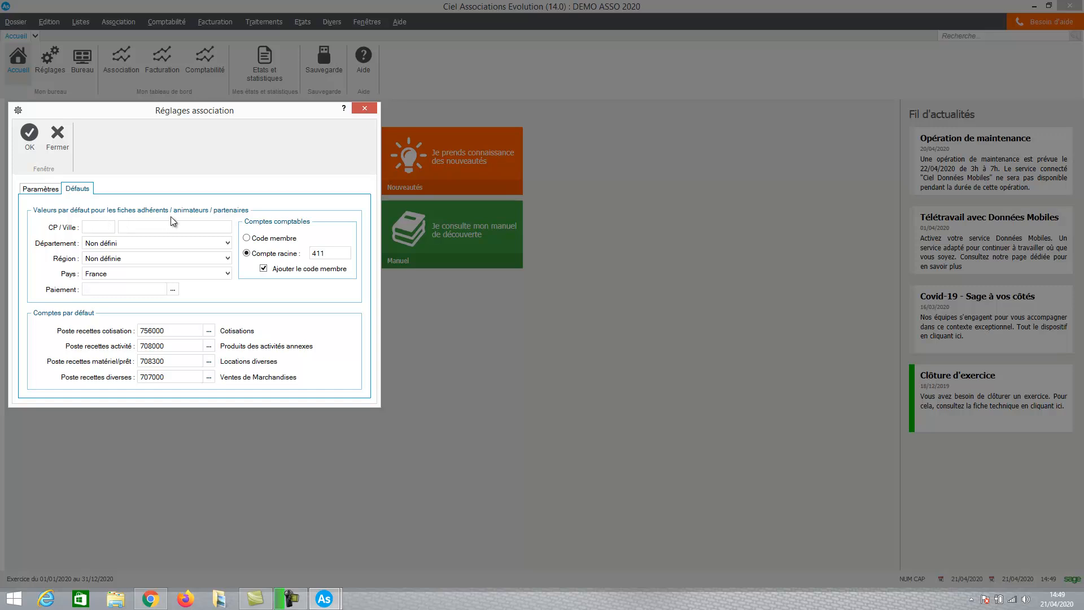
pyautogui.click(138, 248)
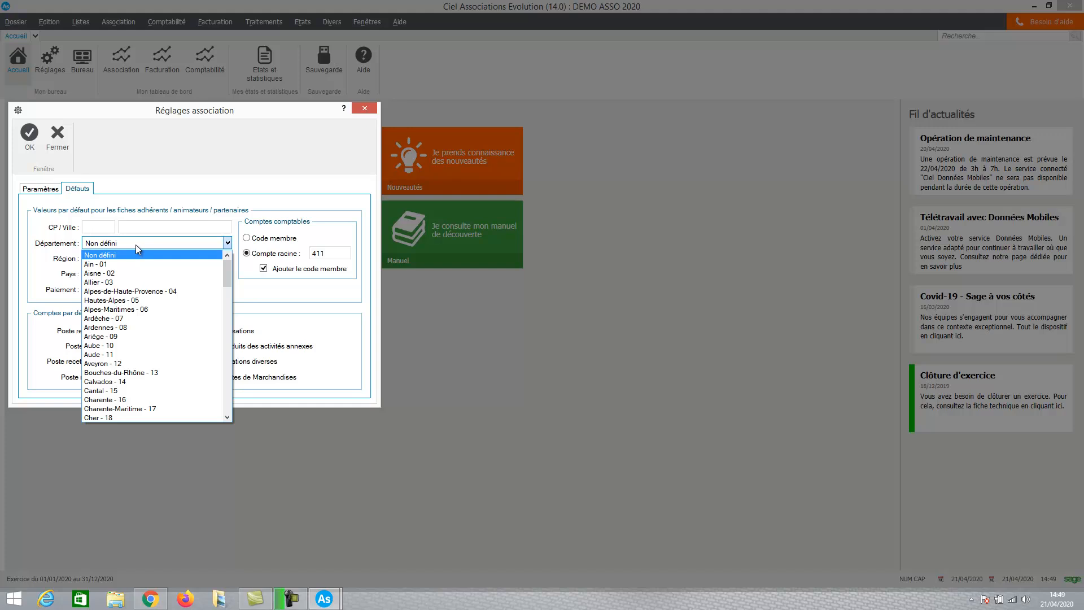
pyautogui.click(136, 245)
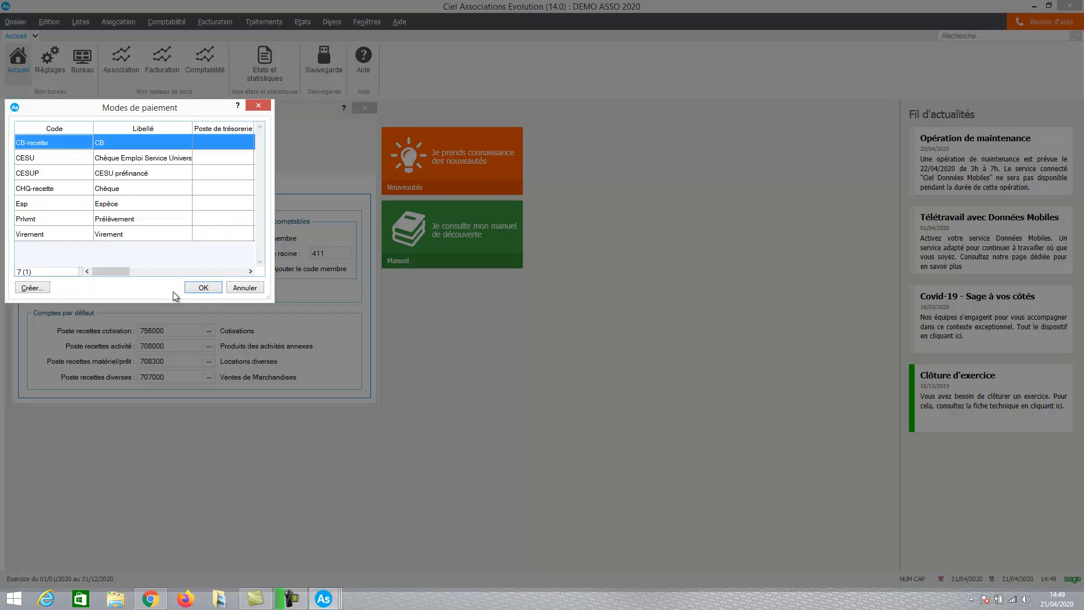
pyautogui.doubleClick(109, 189)
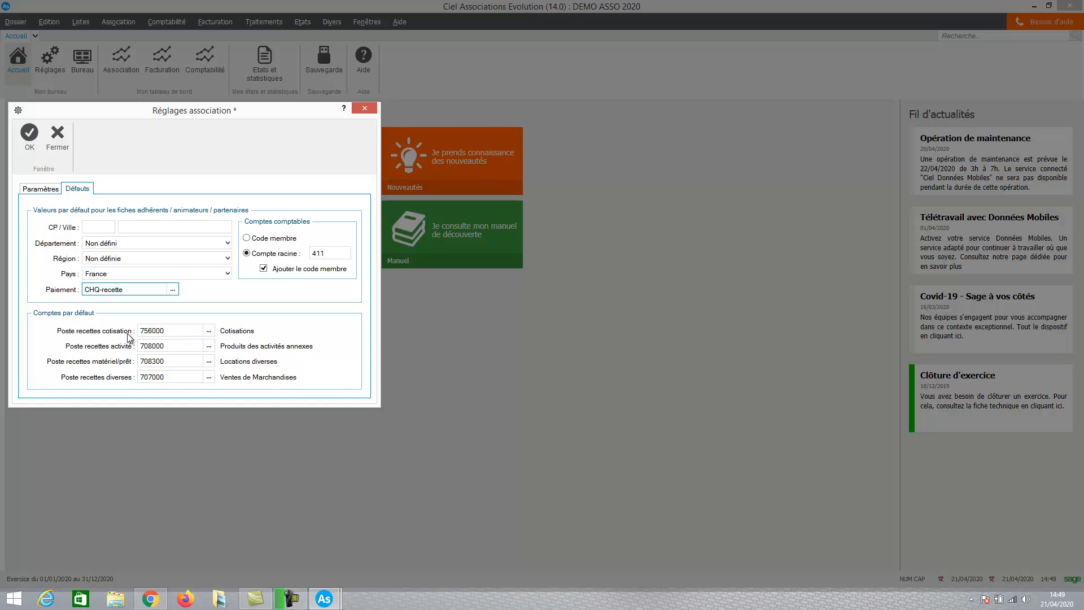
# Check the income accounts available for membership fees without changing the default, and save the association settings.
pyautogui.click(209, 330)
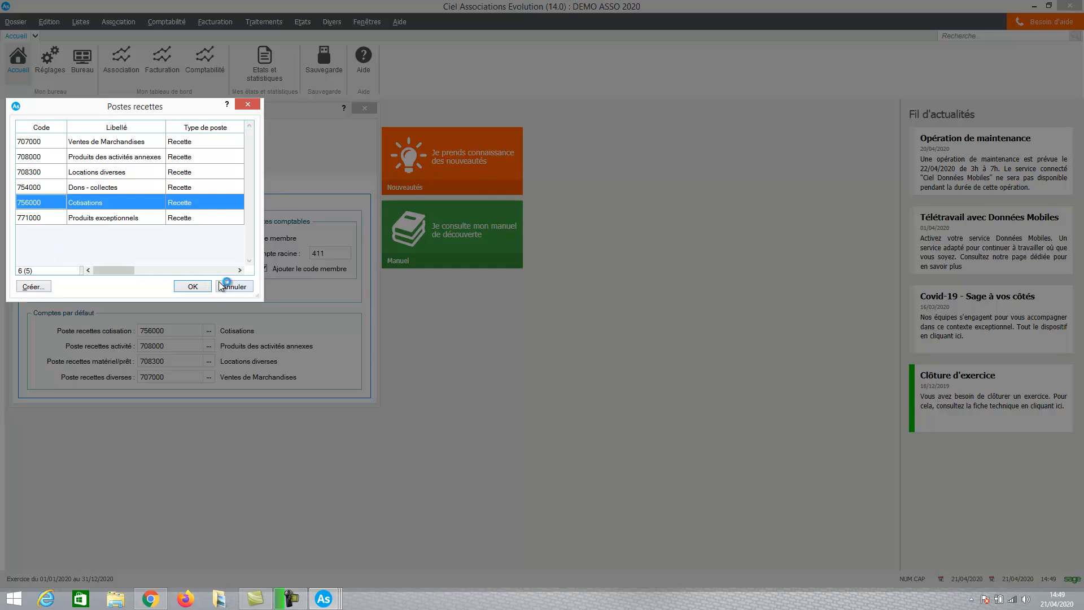
pyautogui.click(234, 287)
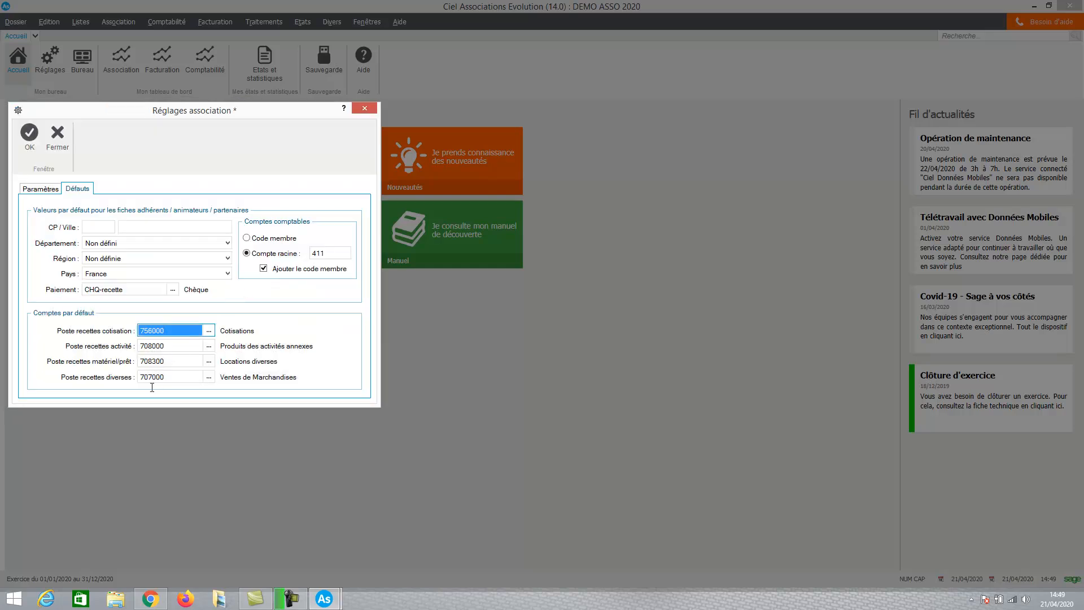
pyautogui.click(32, 142)
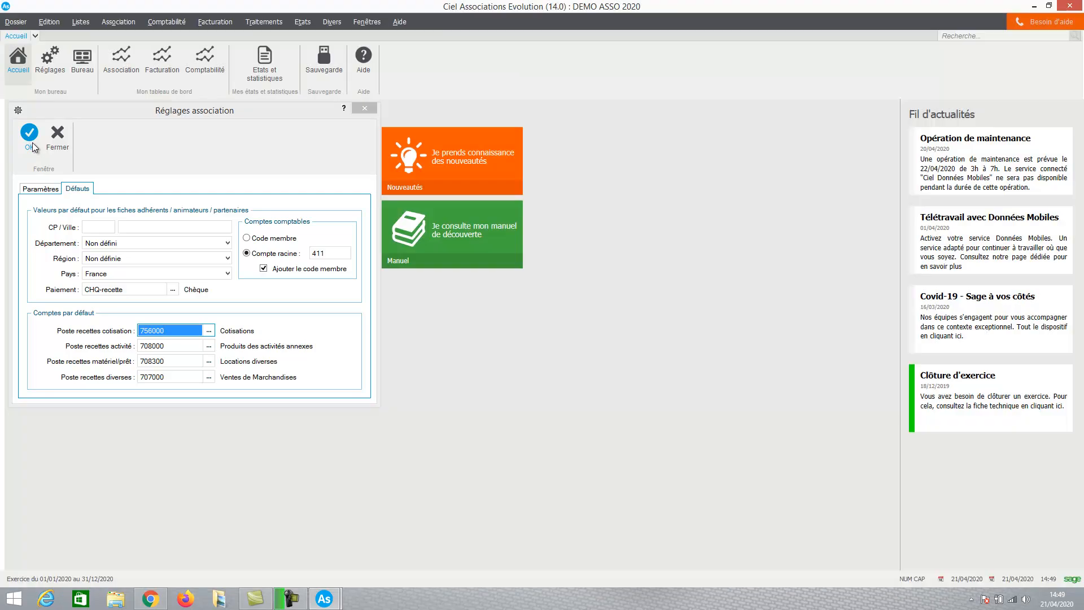
# Review the automatic numbering codes (Numérotation) for fees and members, and validate the settings without changes.
pyautogui.click(15, 23)
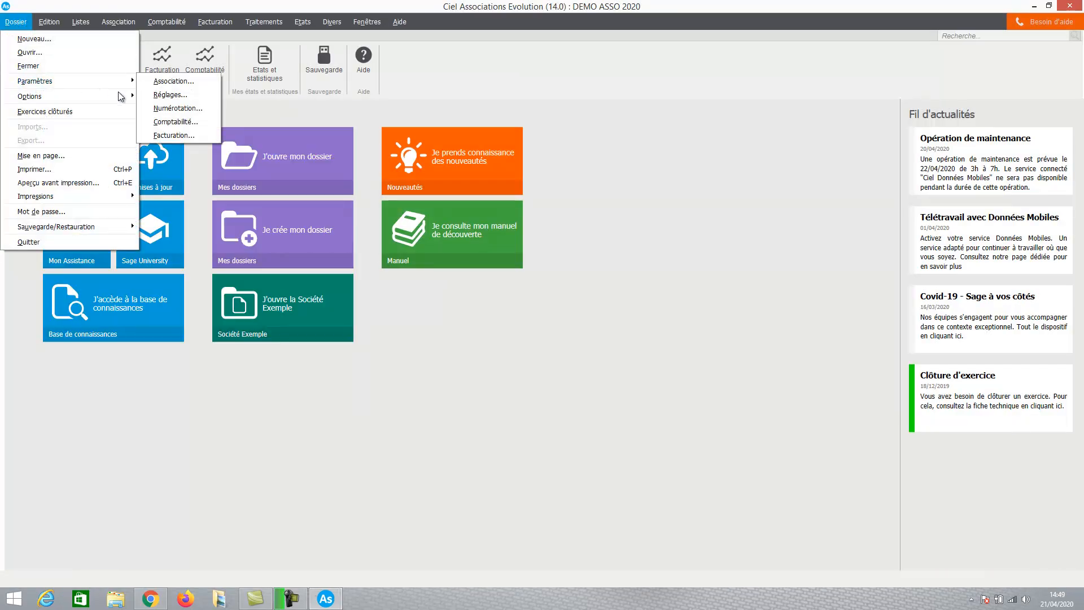
pyautogui.click(180, 108)
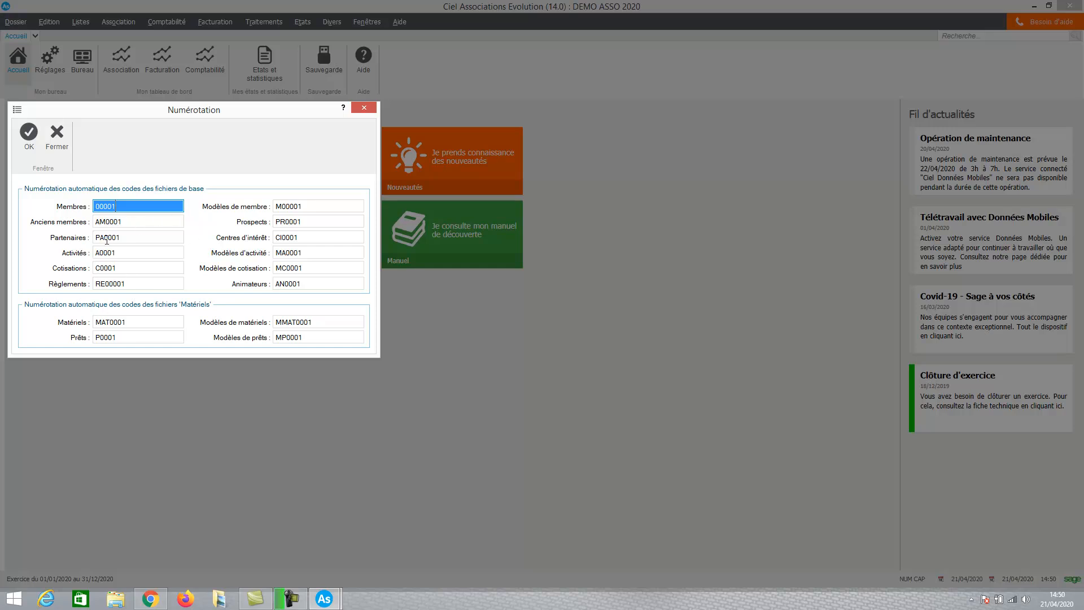
pyautogui.click(121, 268)
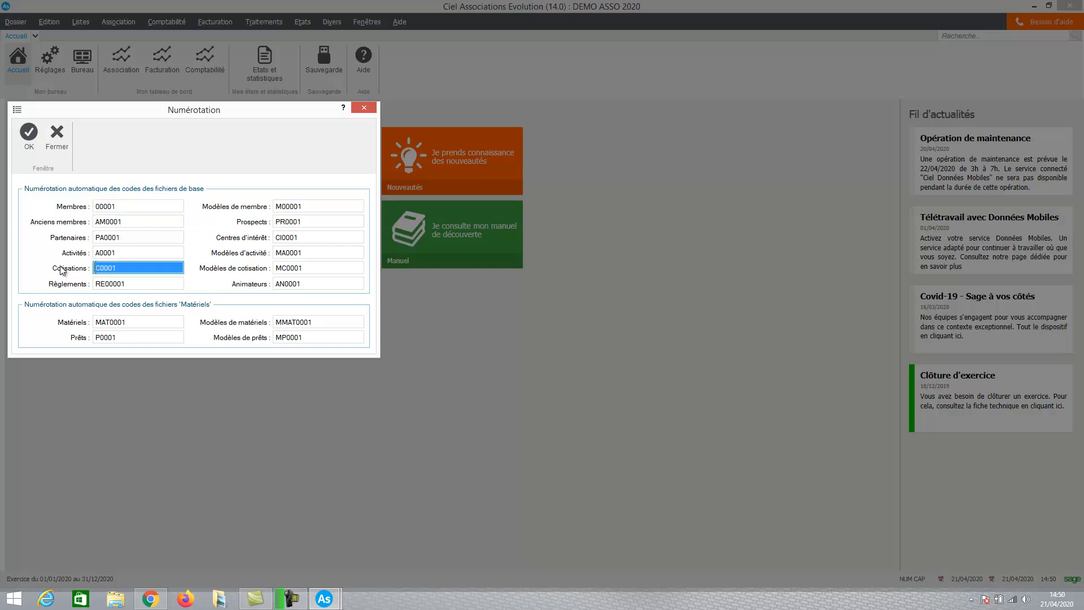
pyautogui.click(126, 207)
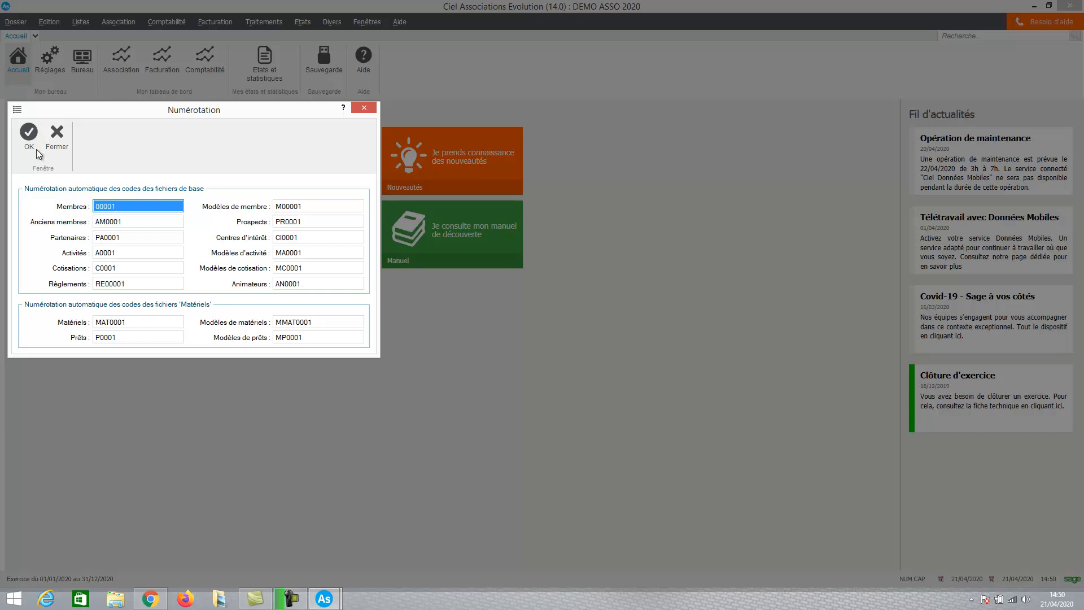
pyautogui.click(29, 136)
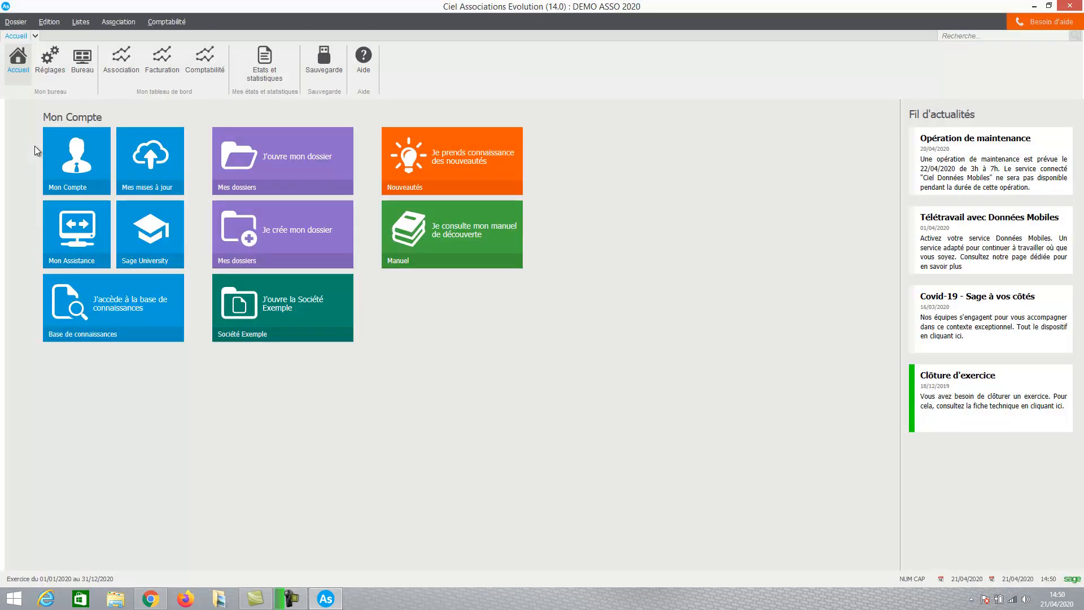
# Review the default accounts in the accounting parameters (Comptabilité), including the profit and loss result accounts, and validate them unchanged.
pyautogui.click(17, 24)
pyautogui.moveTo(37, 80)
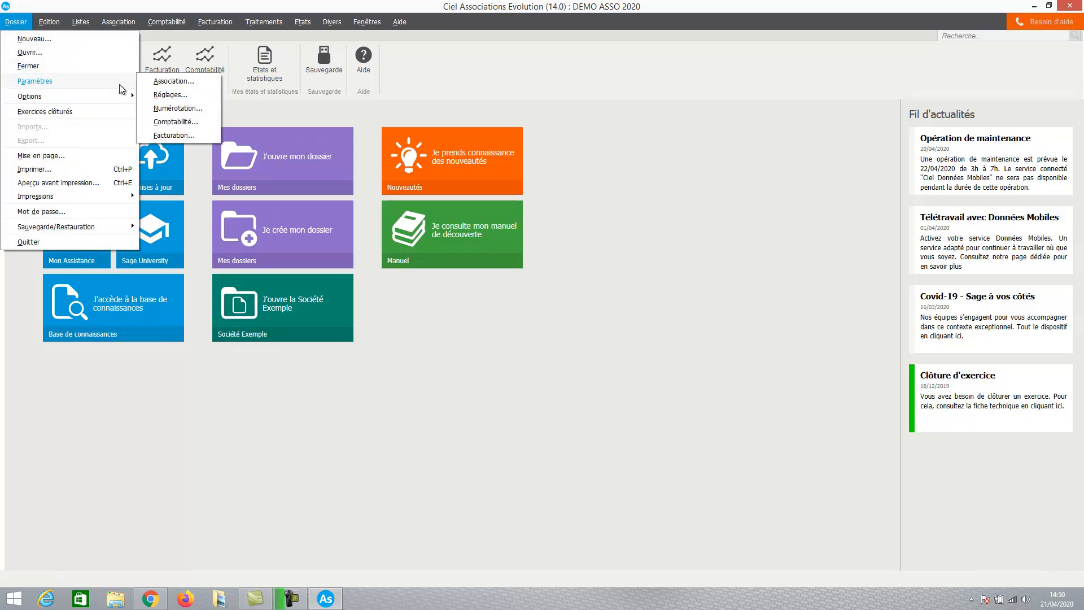
pyautogui.click(185, 122)
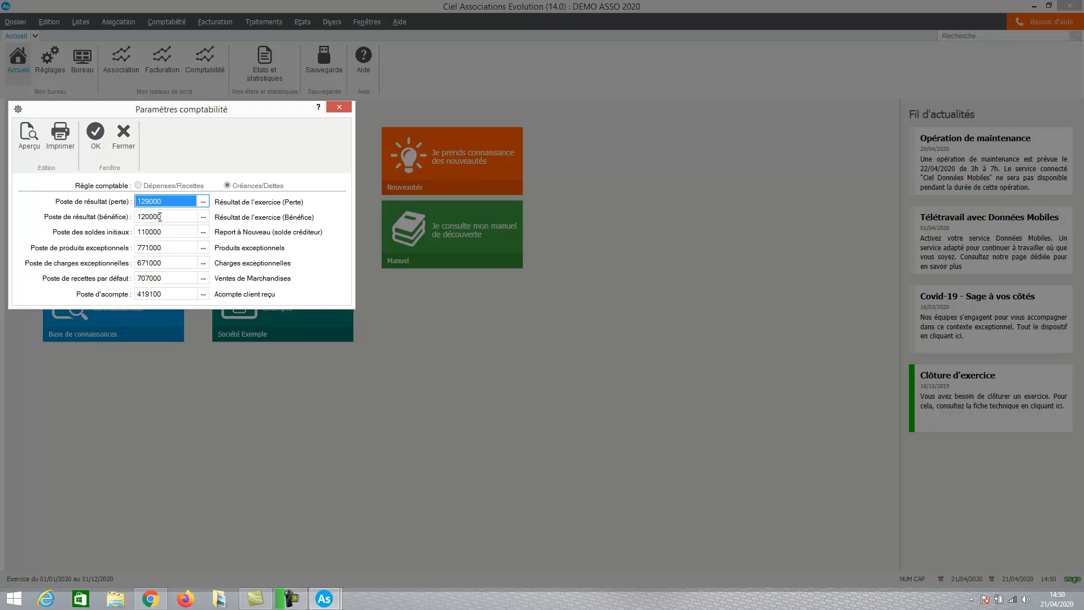
pyautogui.moveTo(168, 215)
pyautogui.click(95, 135)
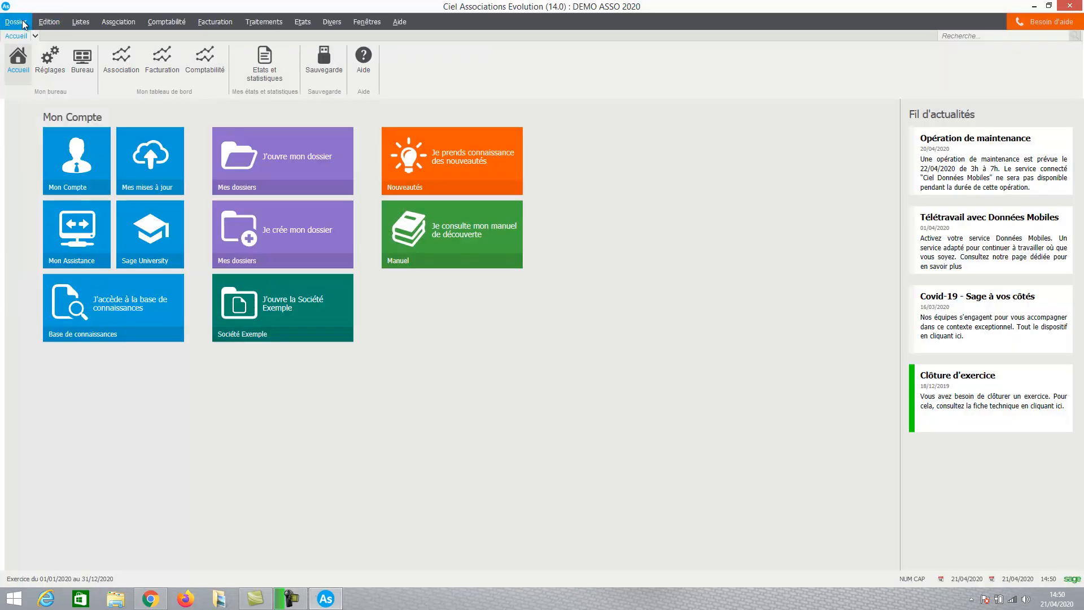
# Review the document codes, miscellaneous client and article codes and tax-inclusive option in the invoicing parameters (Facturation), and validate them unchanged.
pyautogui.click(22, 23)
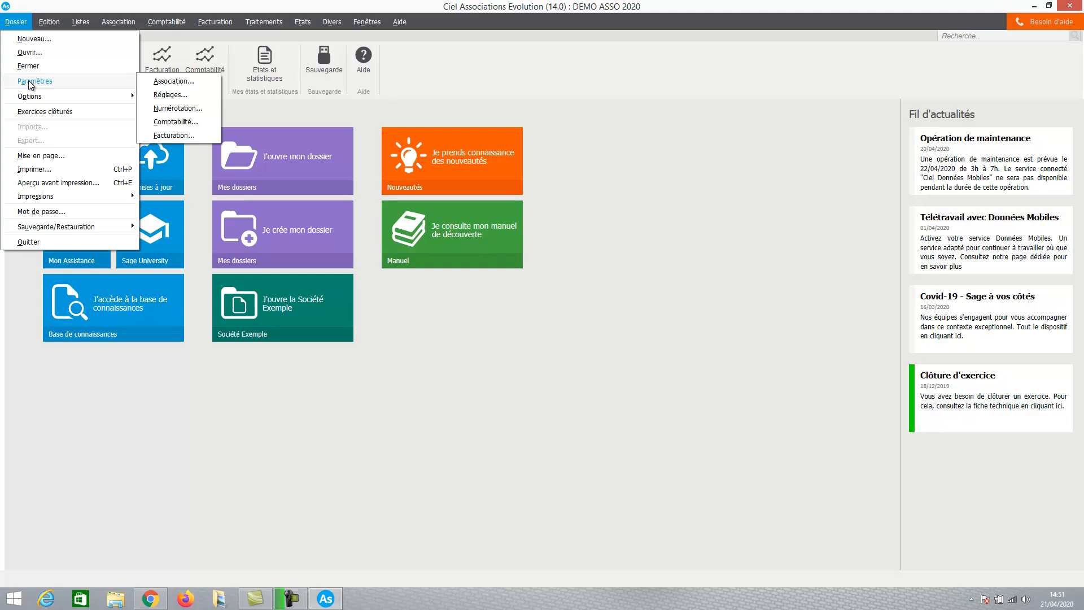
pyautogui.moveTo(103, 84)
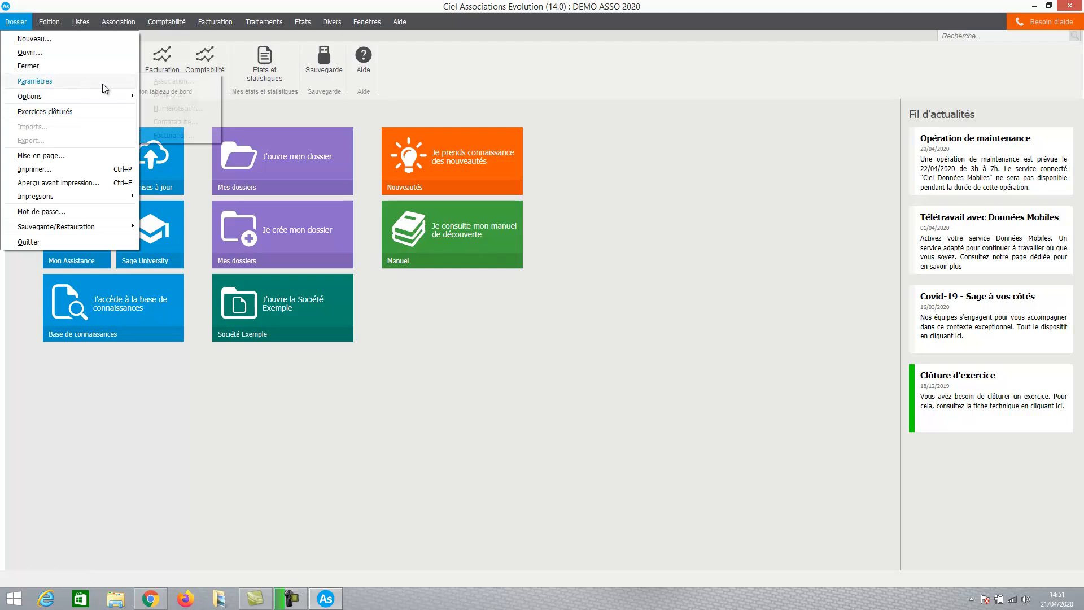
pyautogui.click(174, 133)
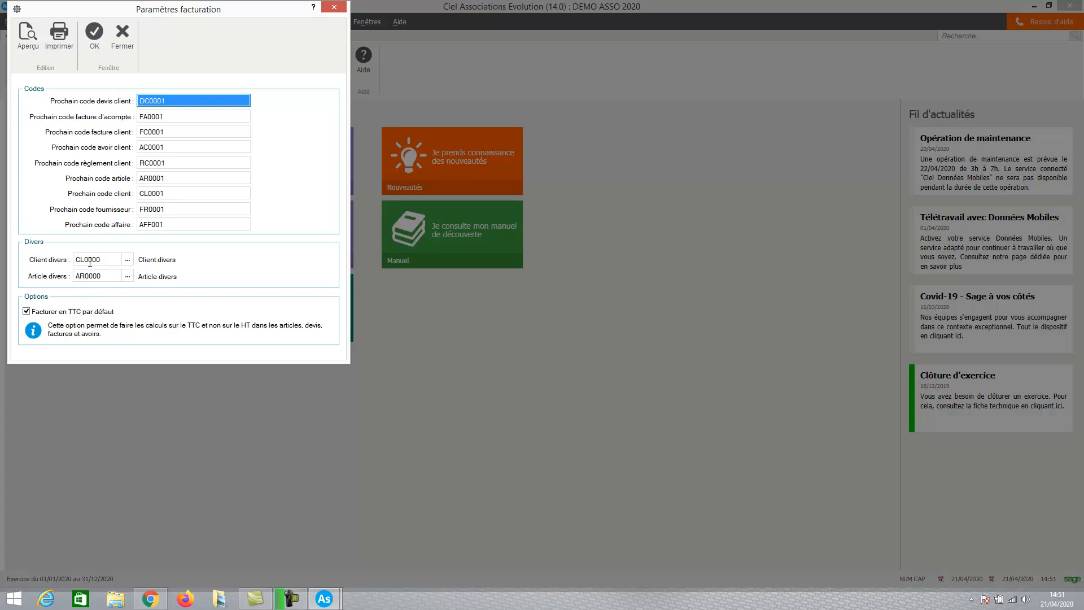
pyautogui.moveTo(111, 260)
pyautogui.click(92, 32)
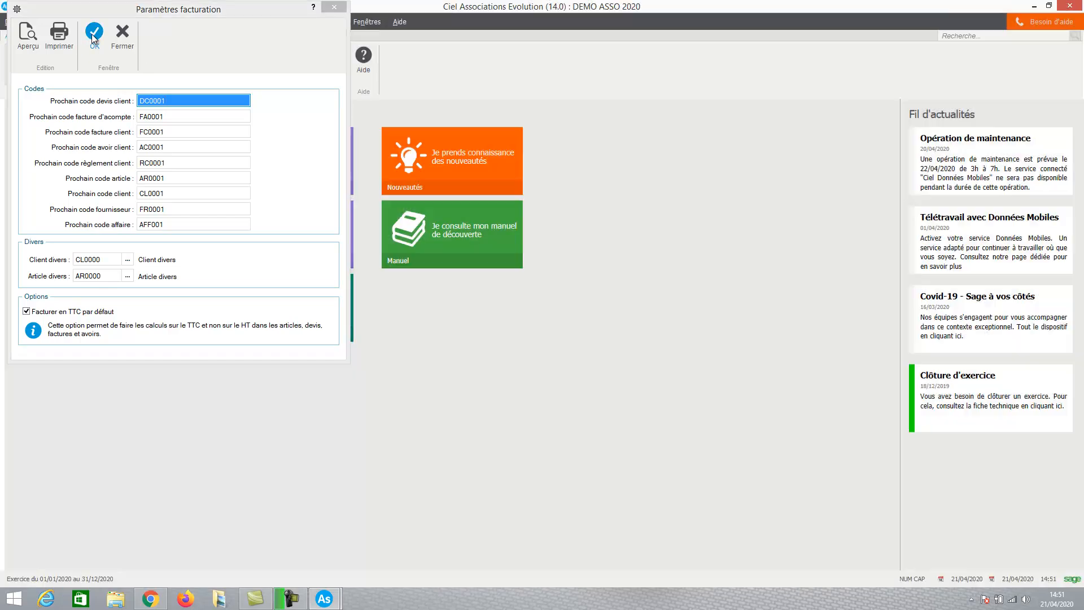